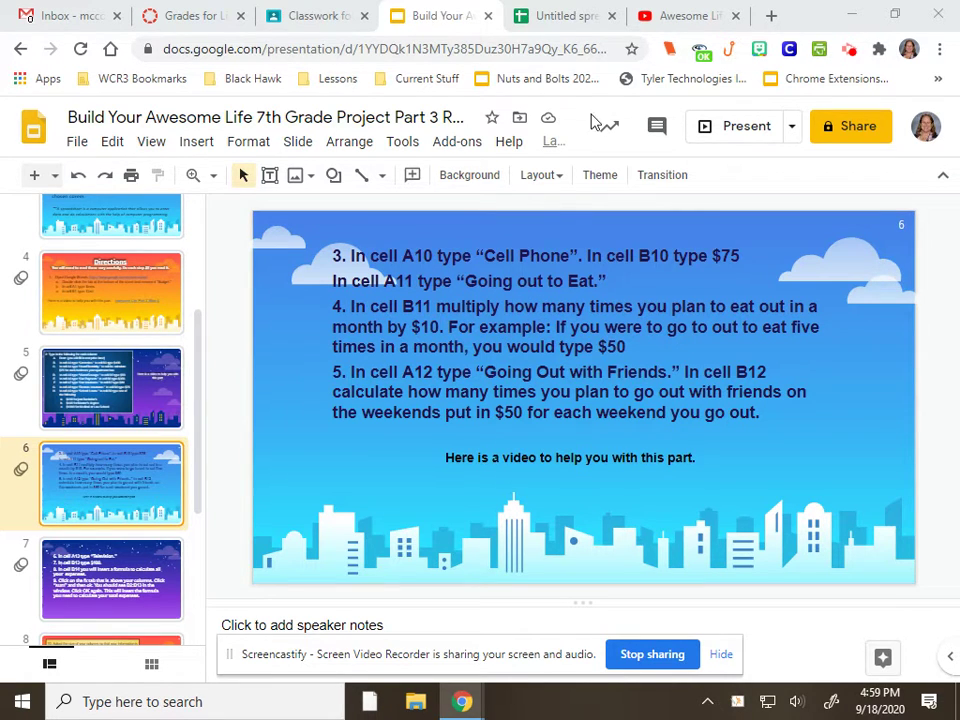
# Step: Switch to the untitled Google Sheets spreadsheet and enter "Cellp Phone" in A10 with a cost of 75 in B10
pyautogui.click(557, 25)
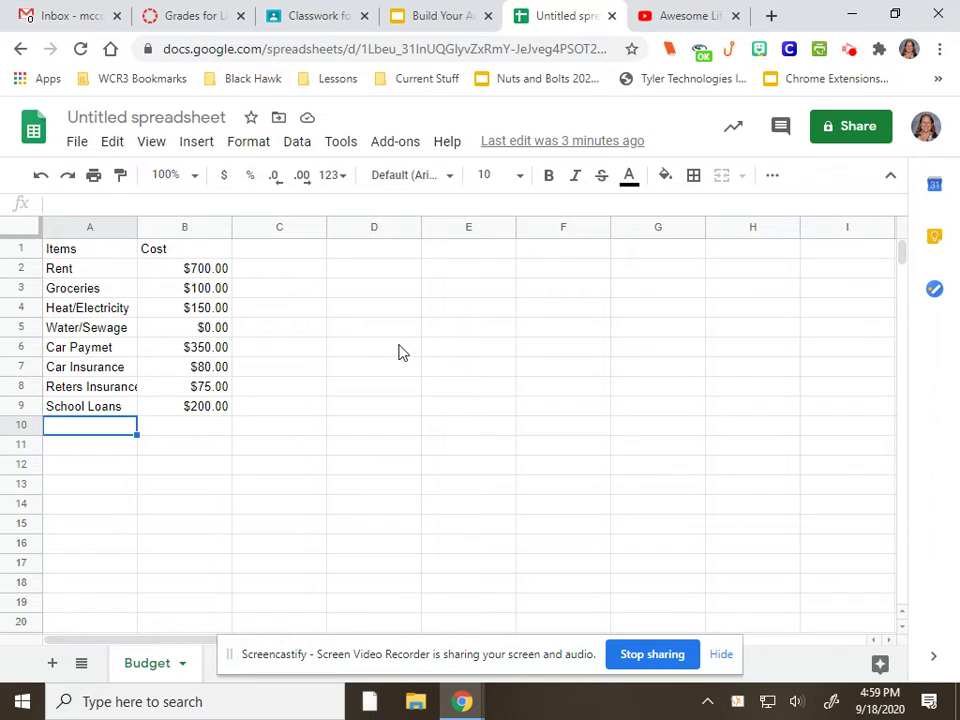
pyautogui.write('Cellp ')
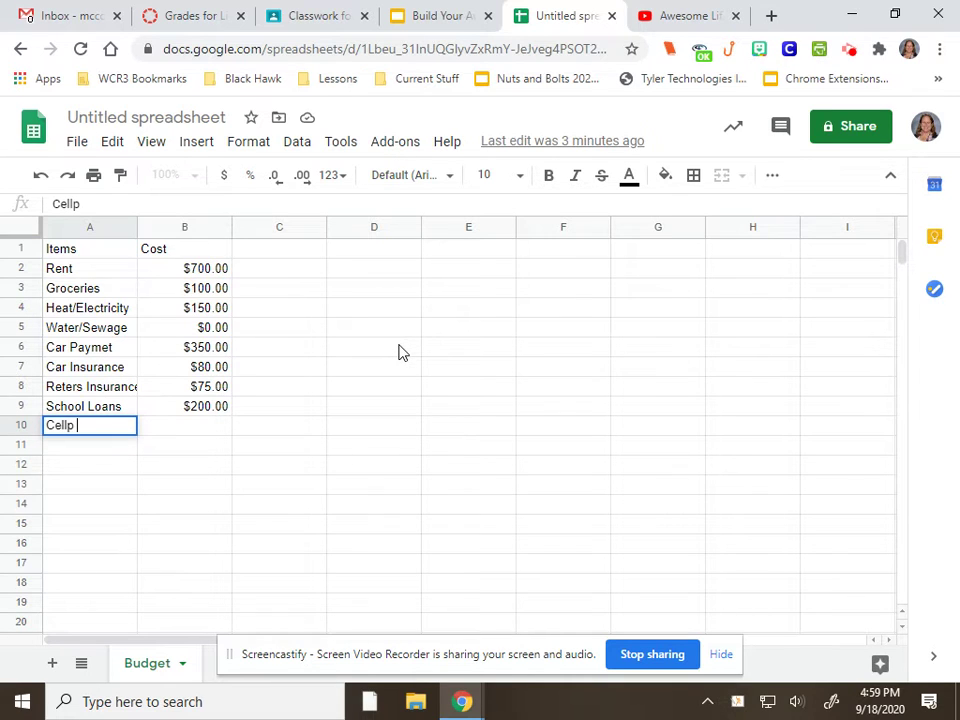
pyautogui.write('Phone')
pyautogui.press('Tab')
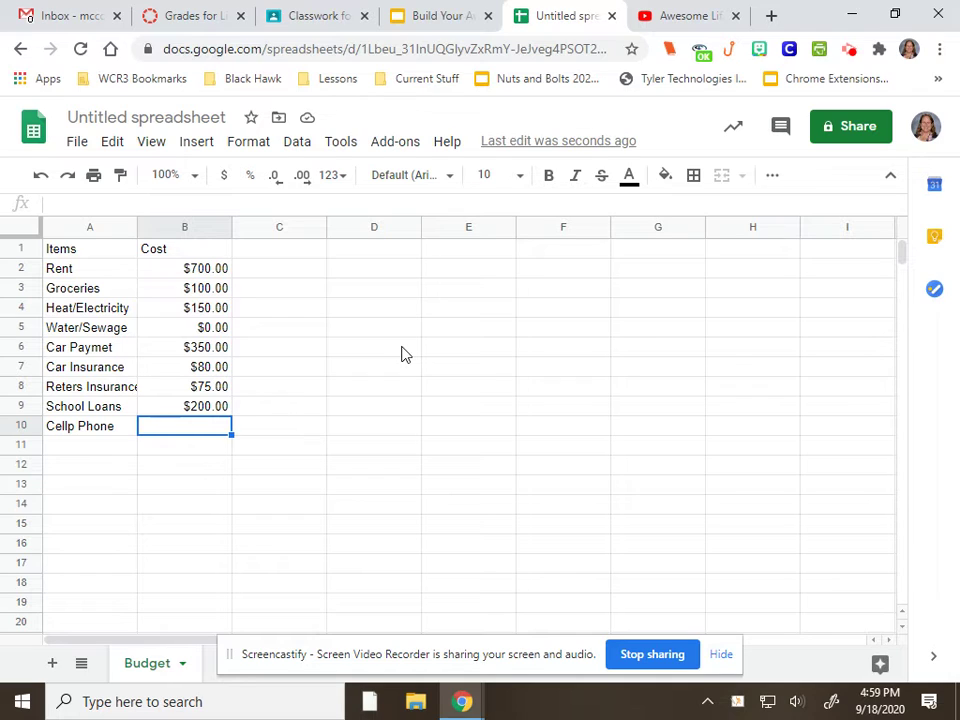
pyautogui.write('75')
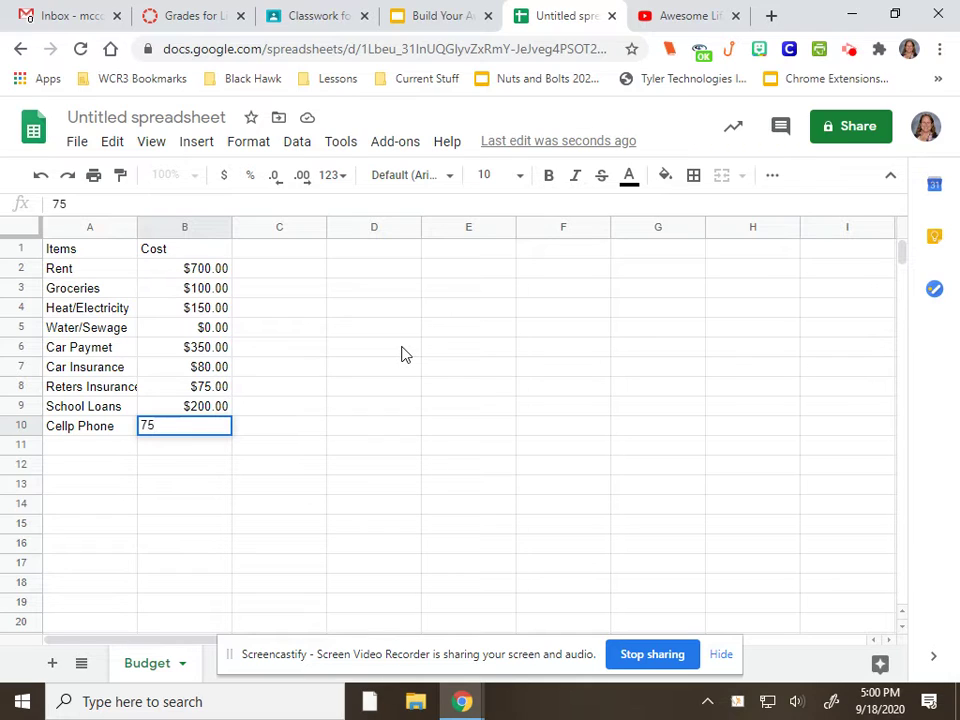
pyautogui.press('Return')
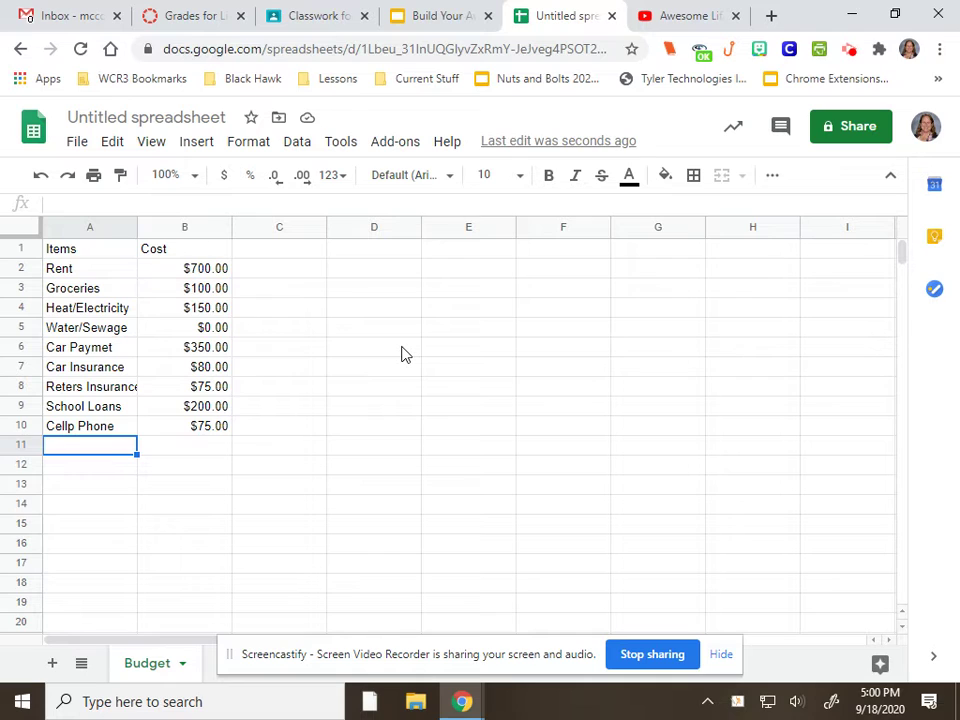
# Step: Enter "Going Out to Eat" in A11 with a cost of 40 in B11
pyautogui.write('Goi')
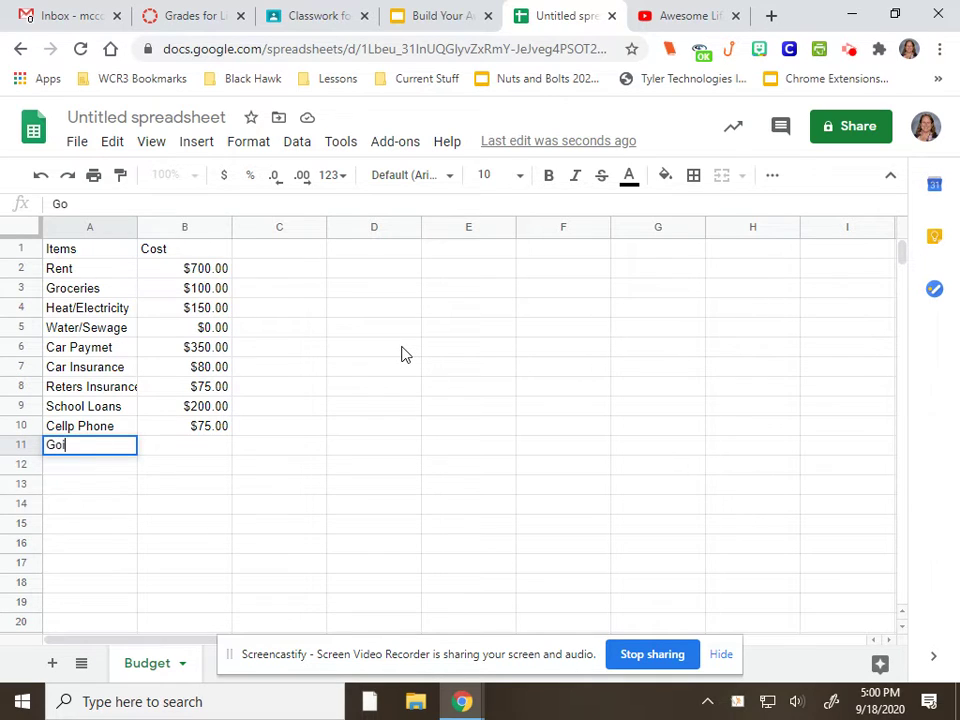
pyautogui.write('ng Out to Eat')
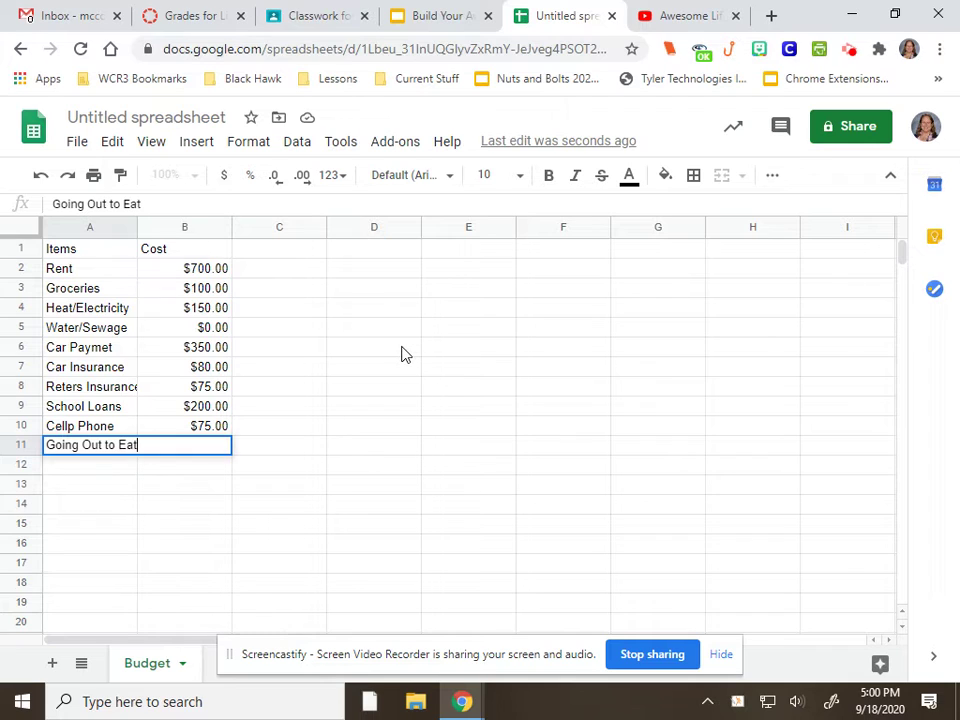
pyautogui.press('Tab')
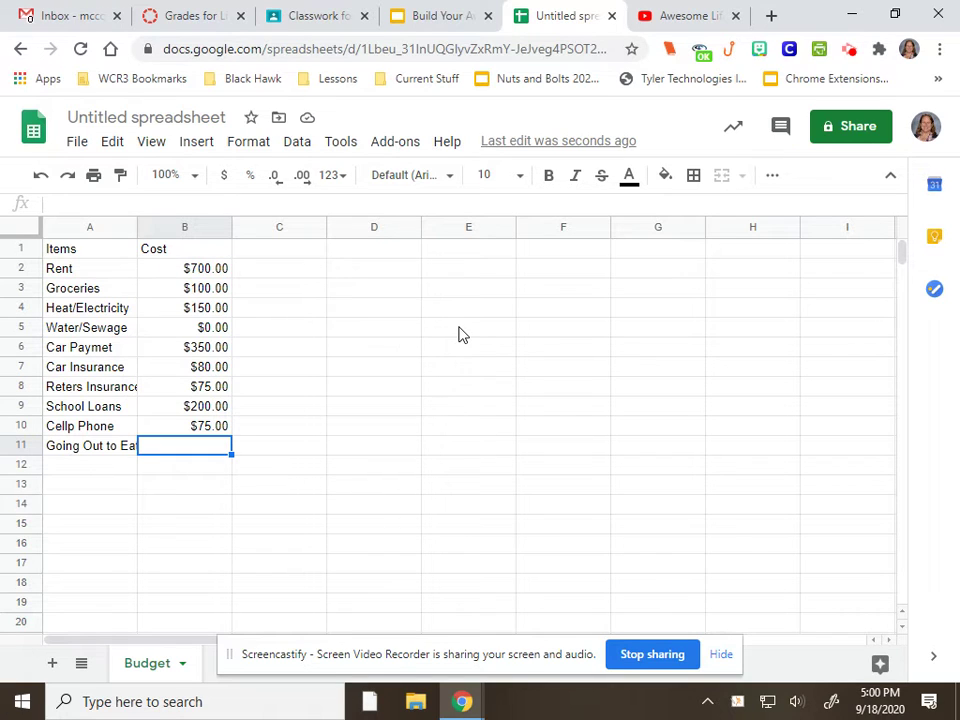
pyautogui.write('40')
pyautogui.press('Return')
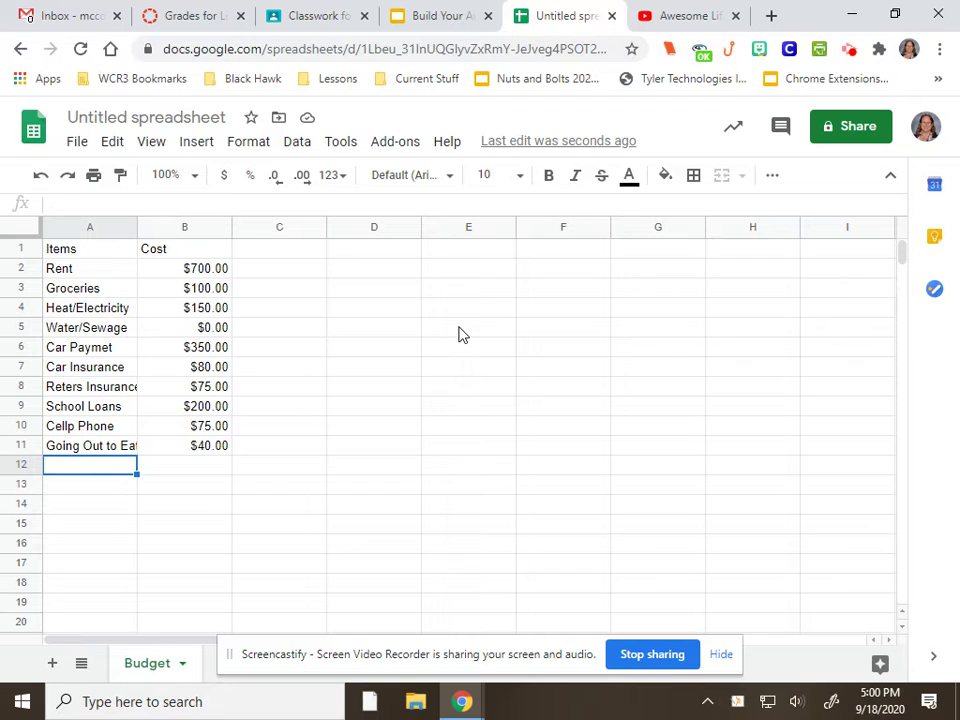
# Step: Enter "Televison" in A12 with a cost of 100 in B12
pyautogui.write('Tele')
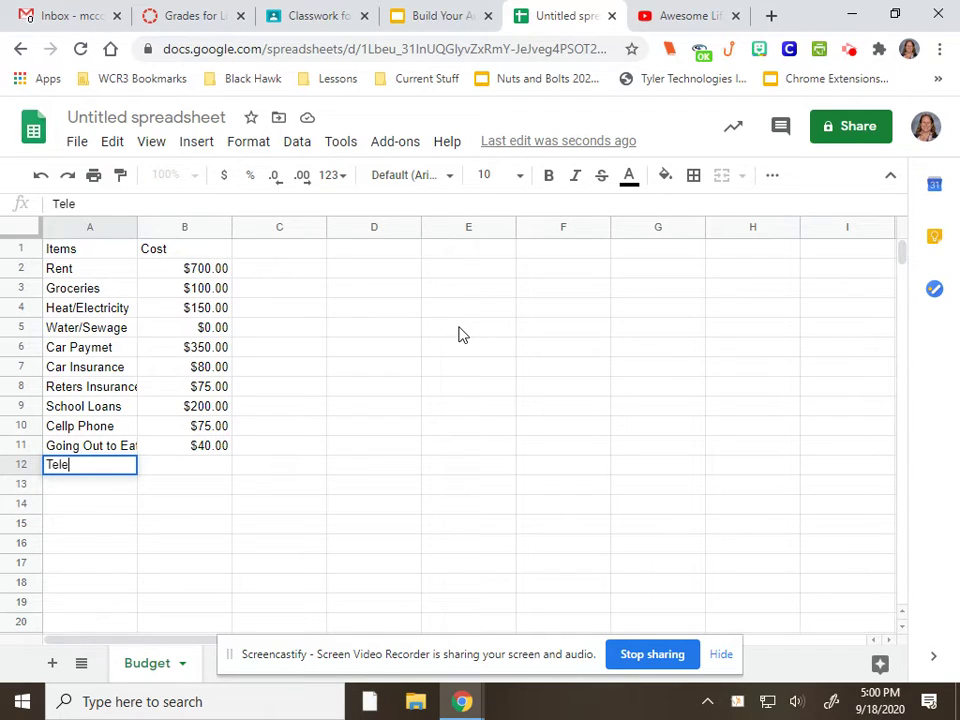
pyautogui.write('vison')
pyautogui.press('Tab')
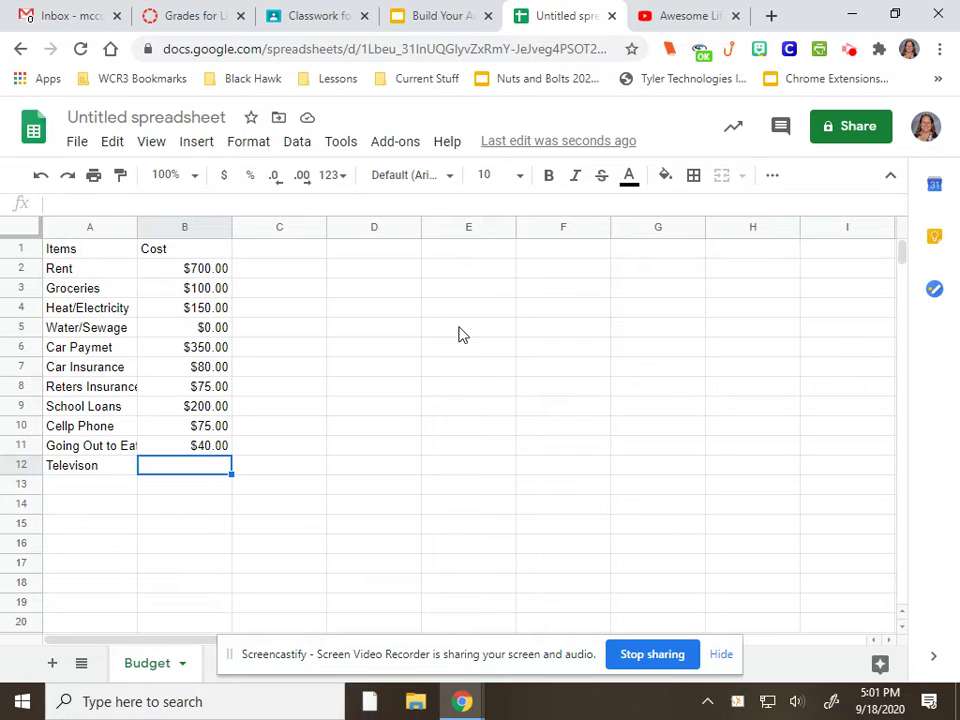
pyautogui.write('100')
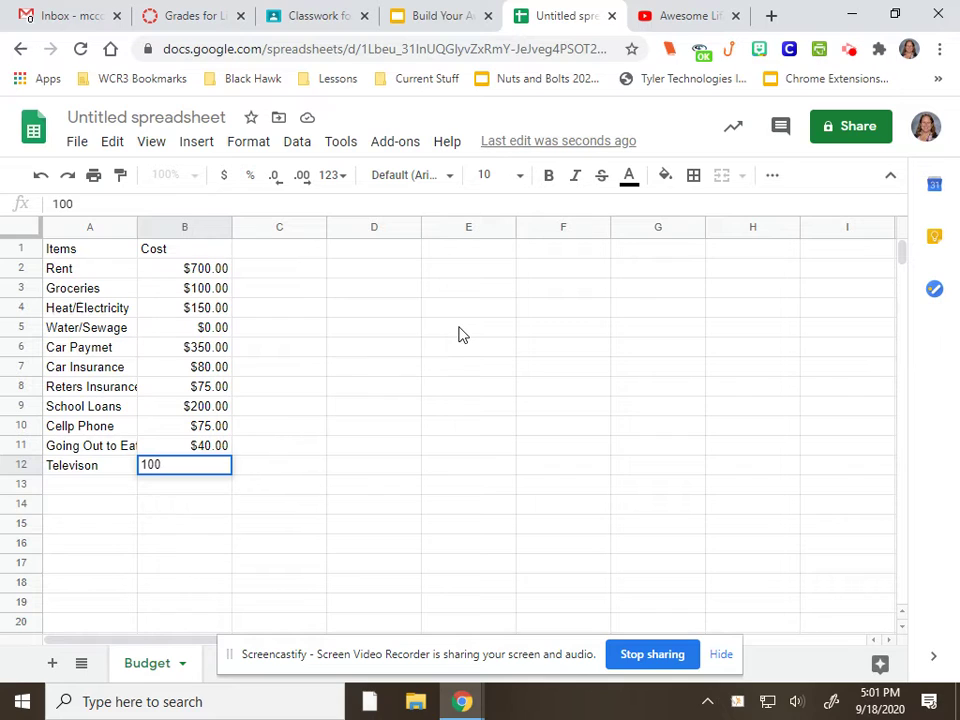
pyautogui.press('Return')
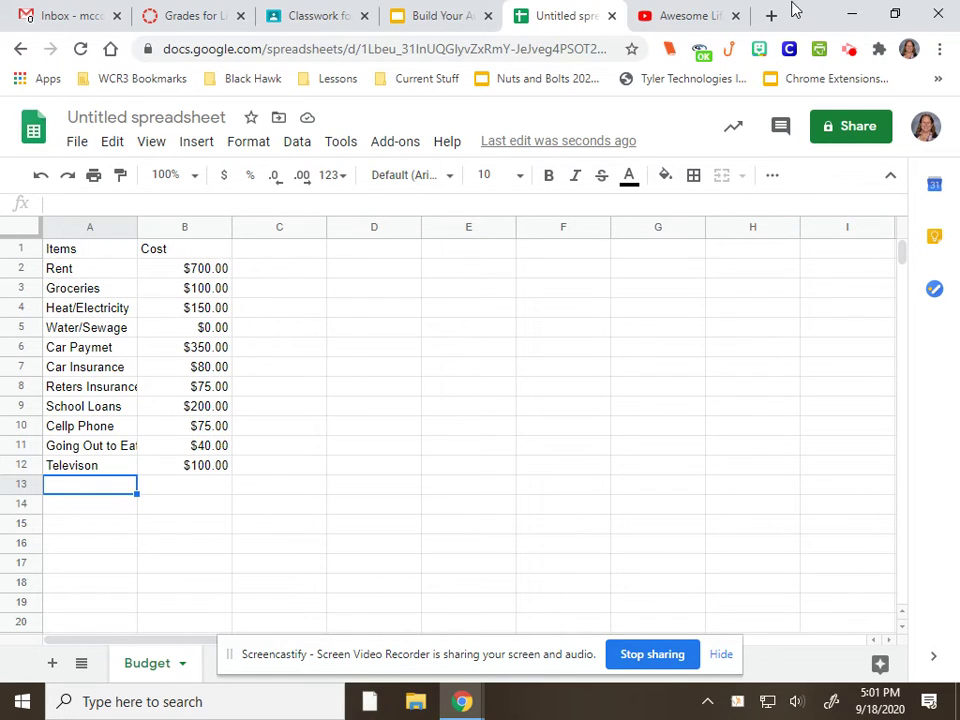
# Step: Check the project slide's instructions for row 12 and clear the television entry and its cost from A12 and B12
pyautogui.click(439, 14)
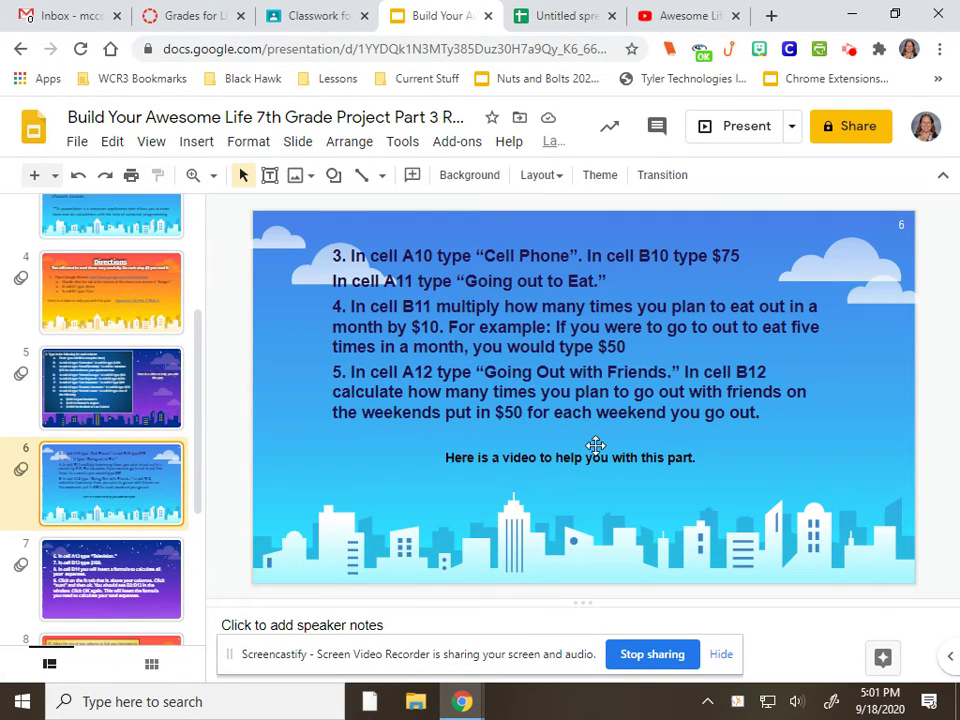
pyautogui.click(546, 15)
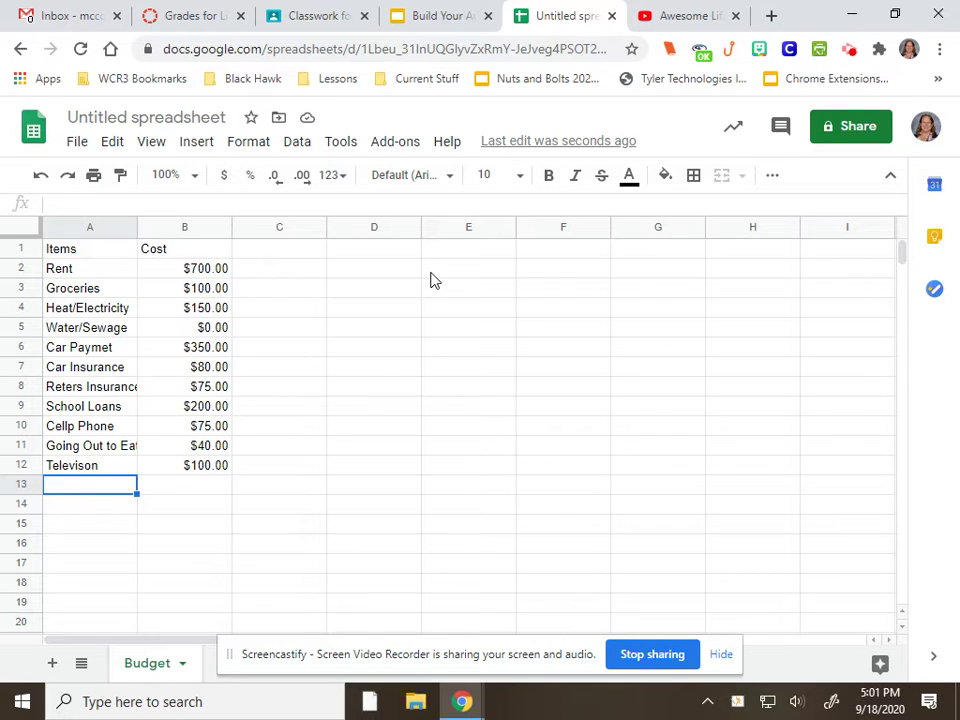
pyautogui.click(73, 467)
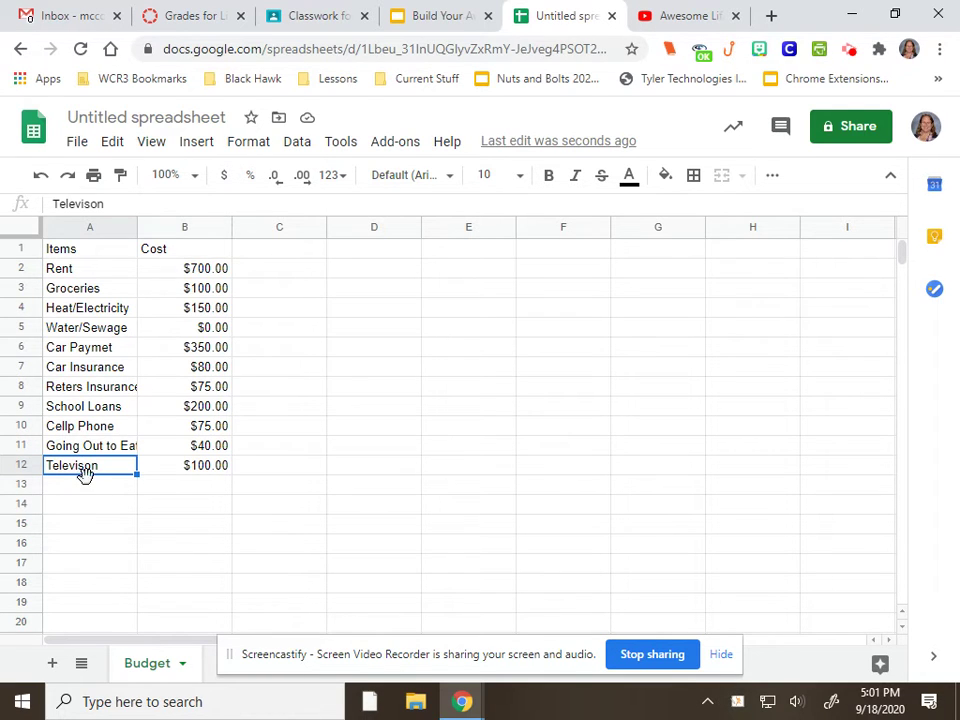
pyautogui.press('Delete')
pyautogui.click(211, 472)
pyautogui.press('Delete')
# Step: Enter "Going Out With Friends" as the budget item in A12
pyautogui.click(58, 473)
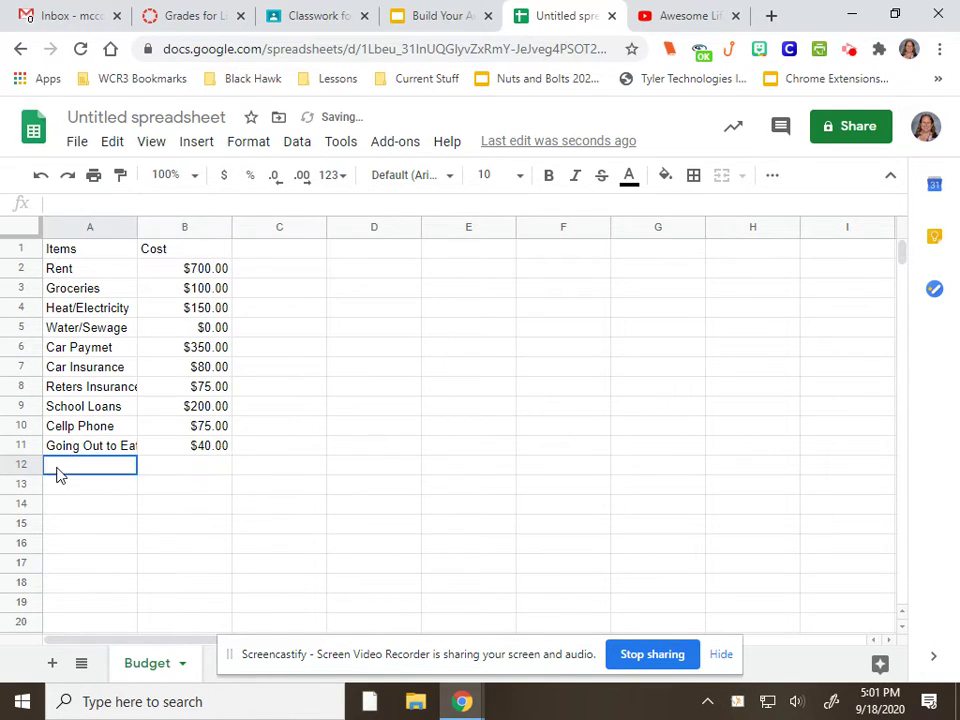
pyautogui.moveTo(462, 700)
pyautogui.write('Going OUt')
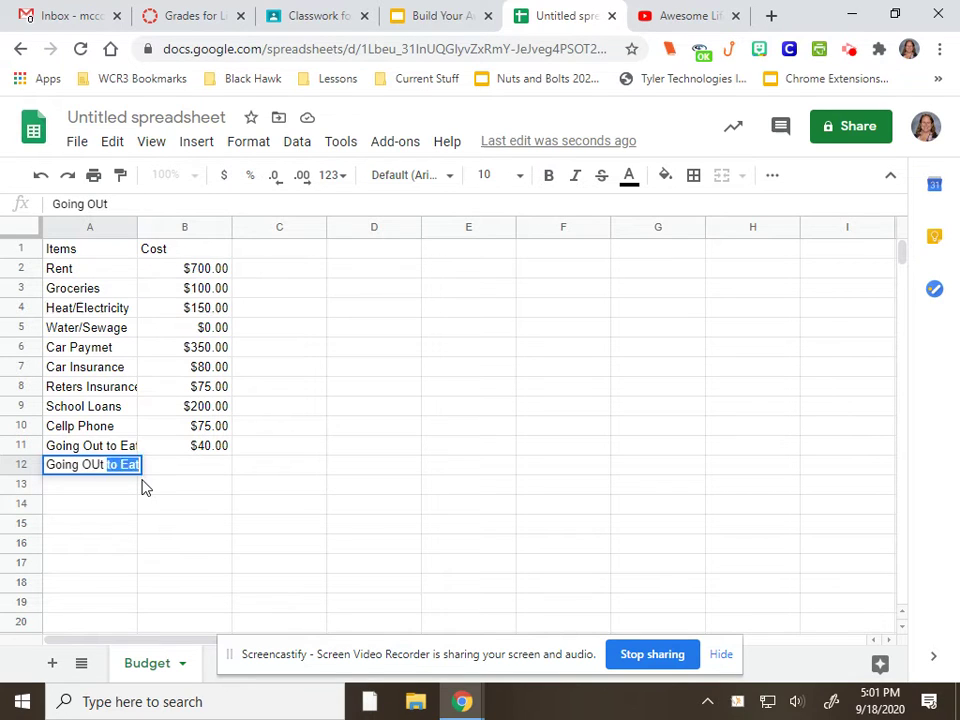
pyautogui.write(' w')
pyautogui.press('BackSpace')
pyautogui.press('BackSpace')
pyautogui.press('BackSpace')
pyautogui.press('BackSpace')
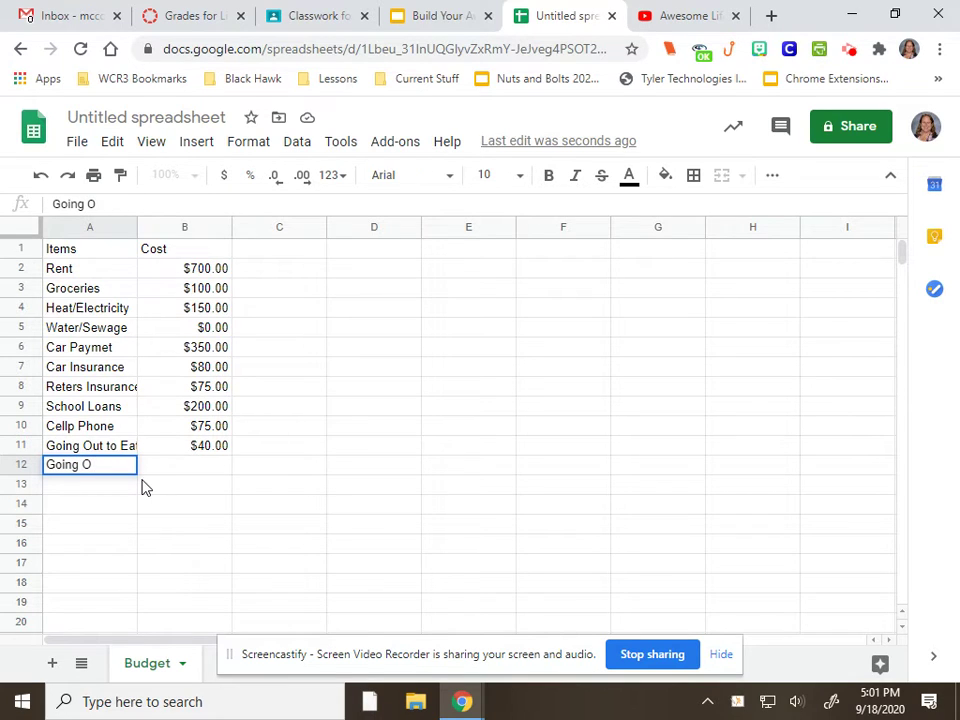
pyautogui.write('ut With Fri')
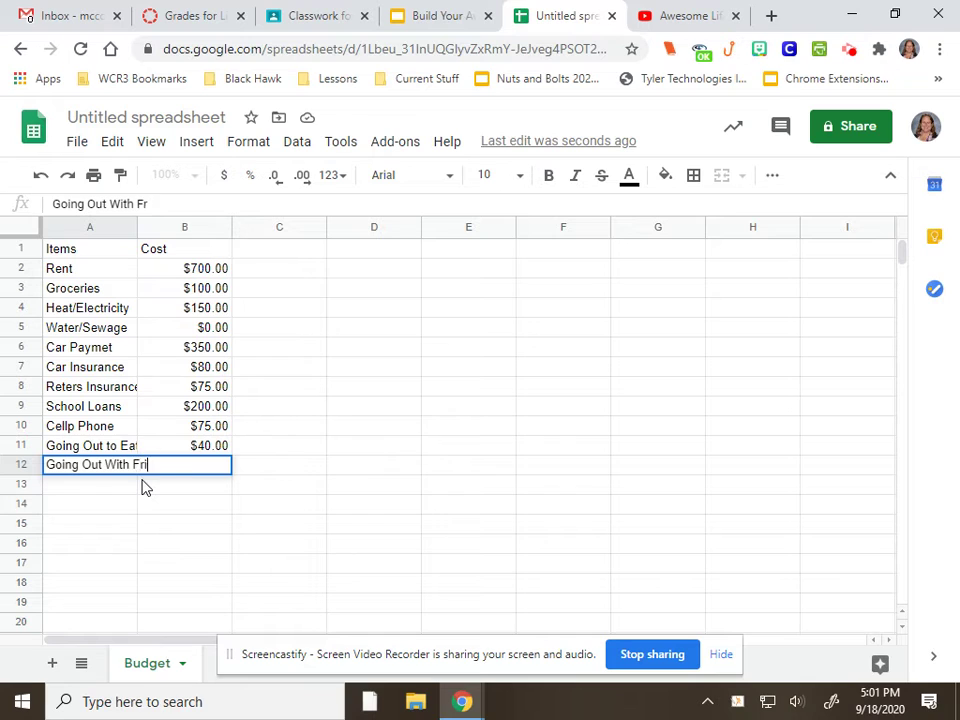
pyautogui.write('ends')
pyautogui.press('Tab')
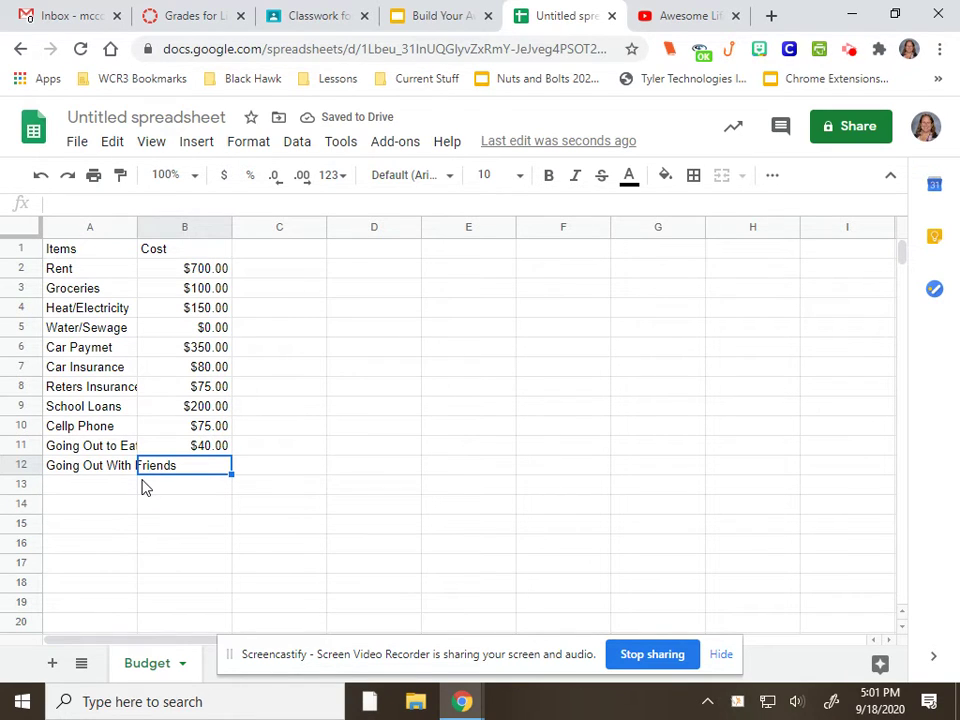
# Step: Set the cost of going out with friends in B12 to 150
pyautogui.click(128, 508)
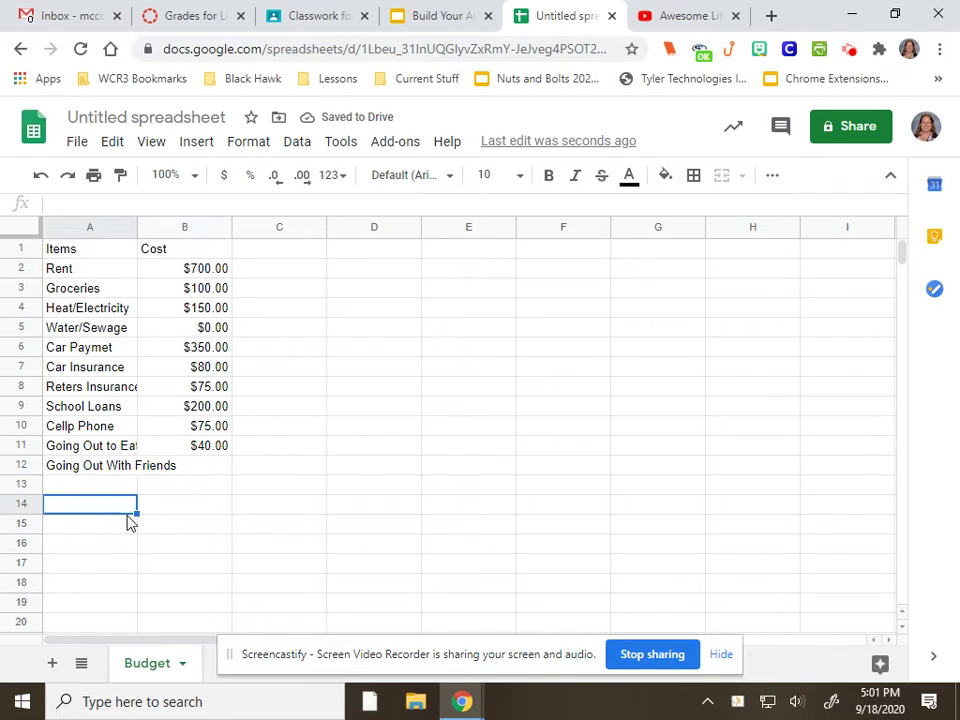
pyautogui.click(182, 470)
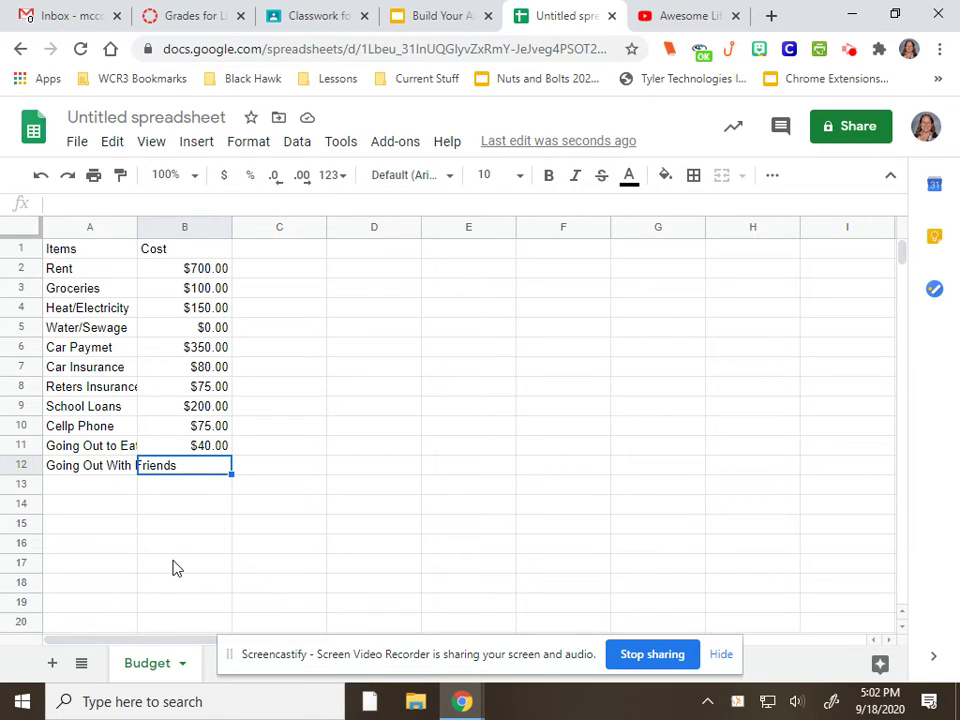
pyautogui.write('150')
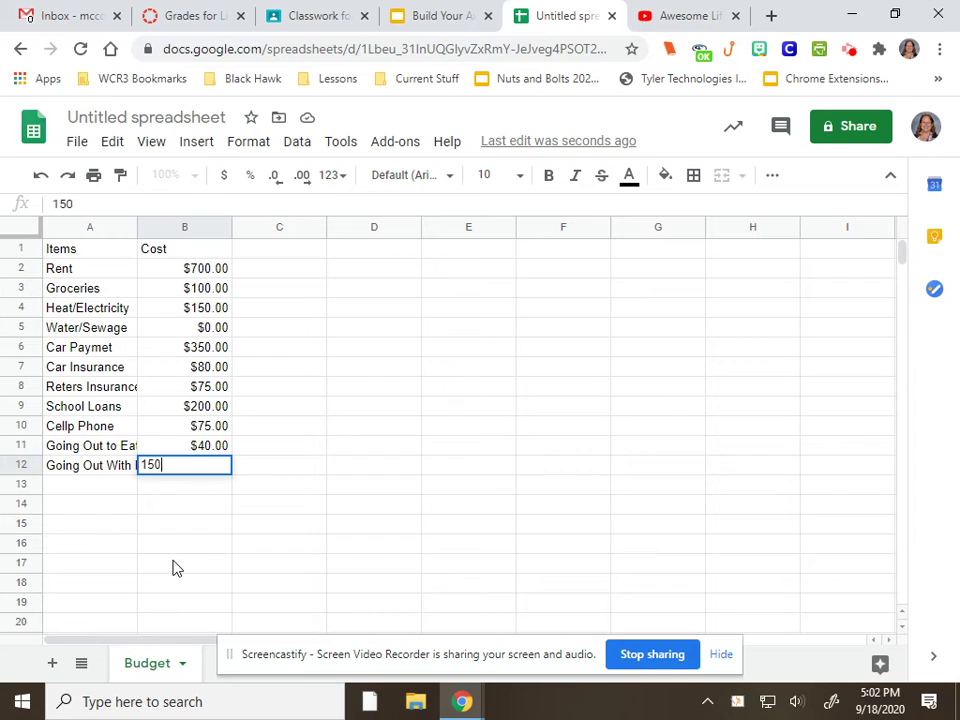
pyautogui.press('Return')
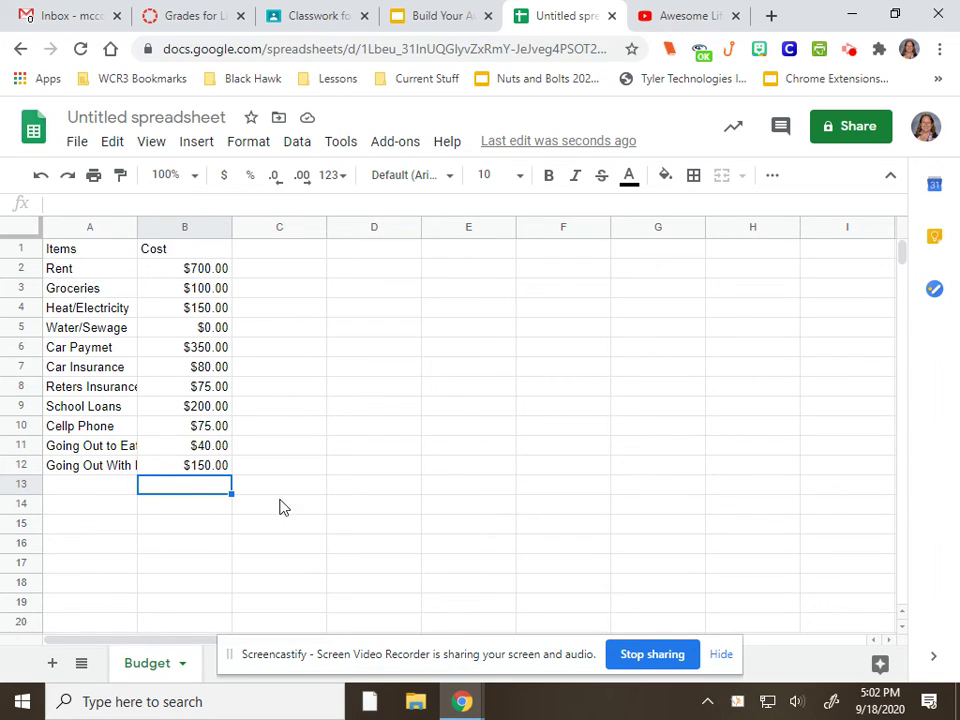
pyautogui.click(174, 468)
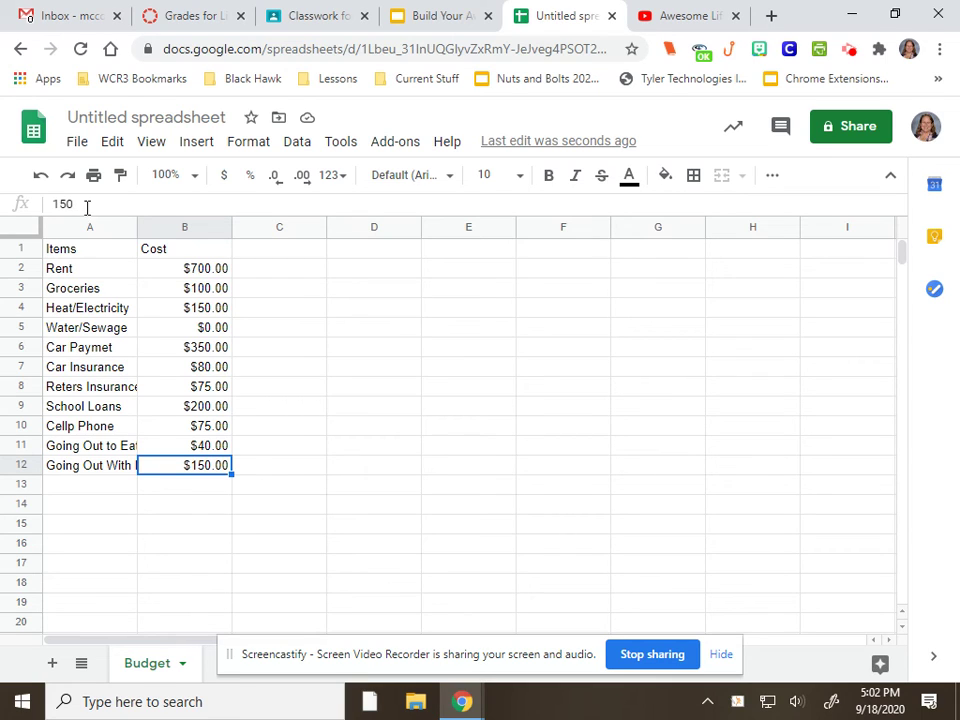
pyautogui.click(74, 469)
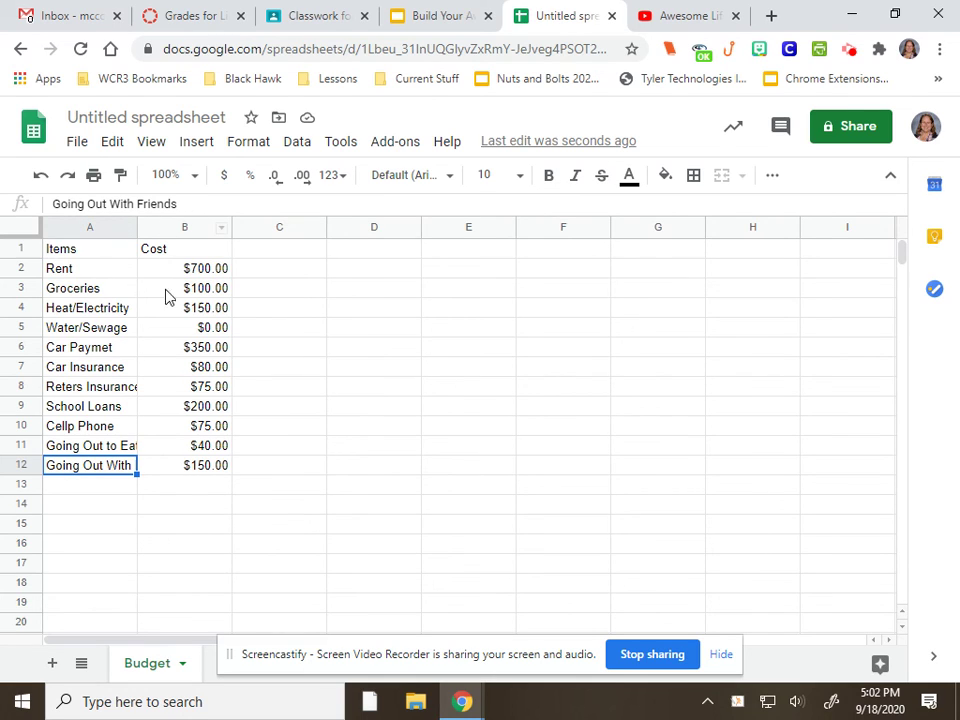
pyautogui.click(167, 465)
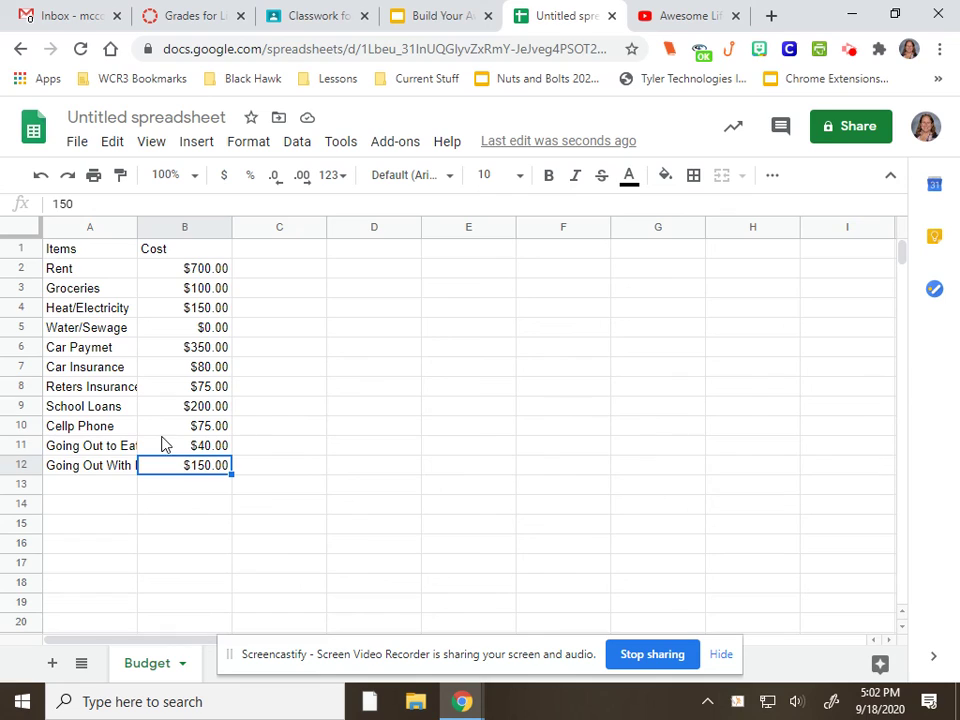
# Step: Enter "Television" in A13 with a cost of 100 in B13
pyautogui.click(71, 490)
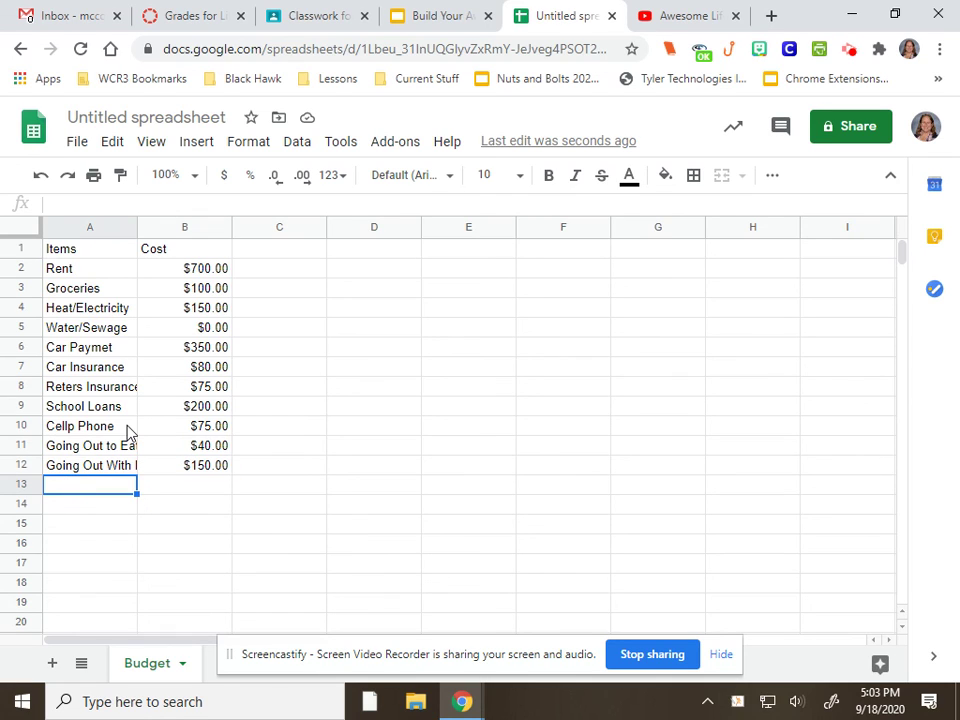
pyautogui.write('Television')
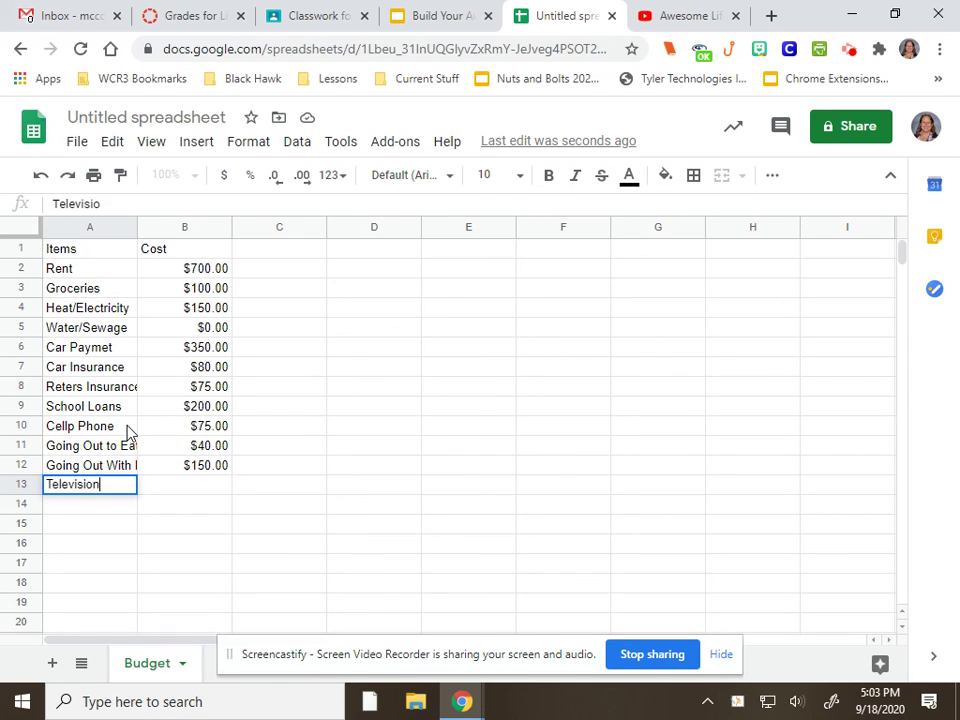
pyautogui.press('Tab')
pyautogui.write('100')
pyautogui.press('Return')
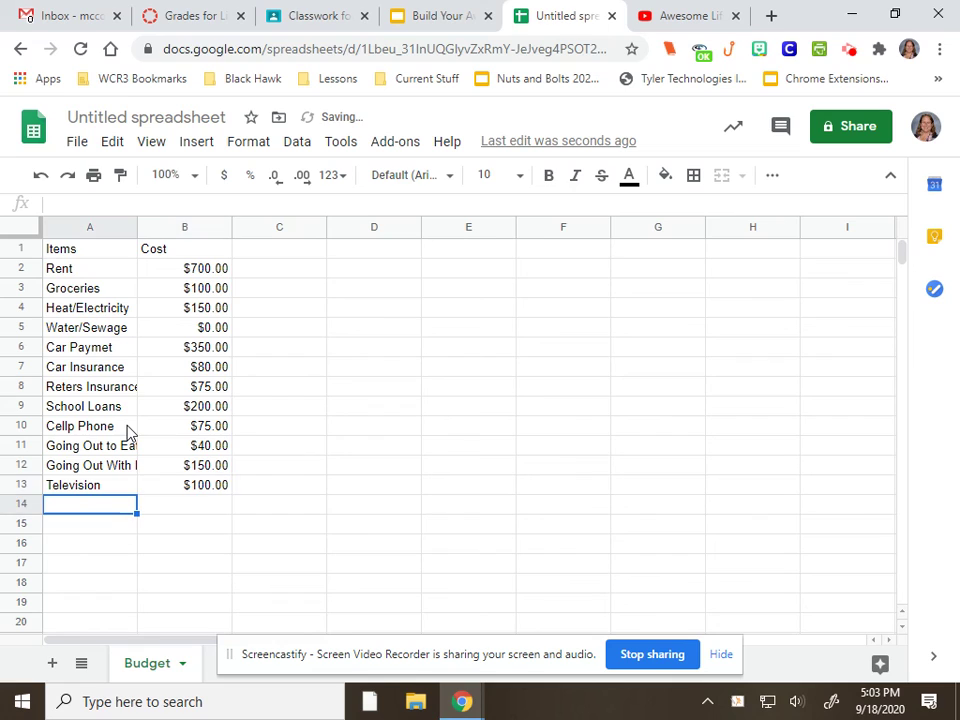